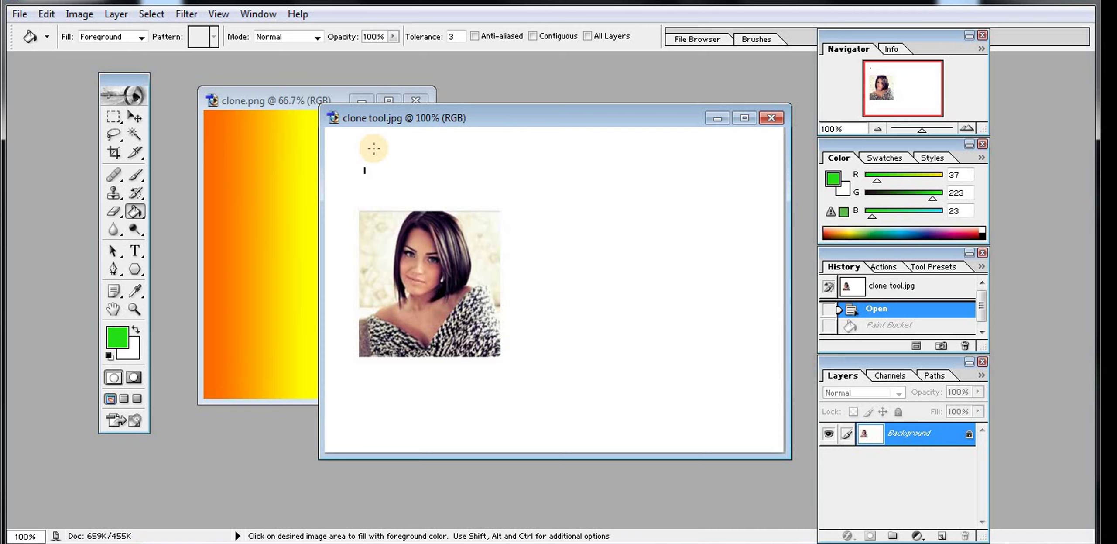
- Try filling the white background of clone tool.jpg with the green foreground color, and undo the fill
{"action": "left_click", "coordinate": [374, 149]}
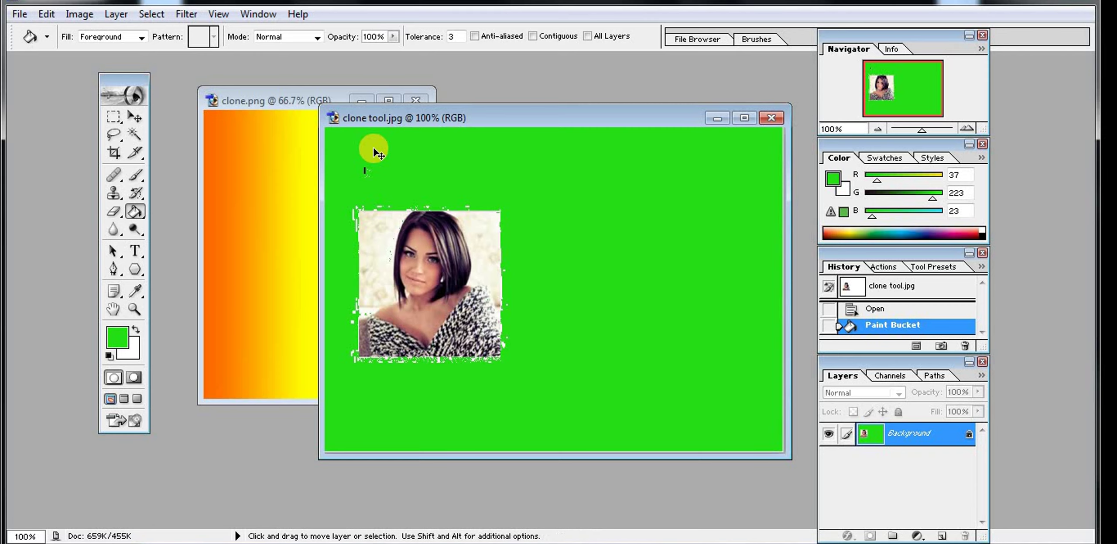
{"action": "key", "text": "ctrl+z"}
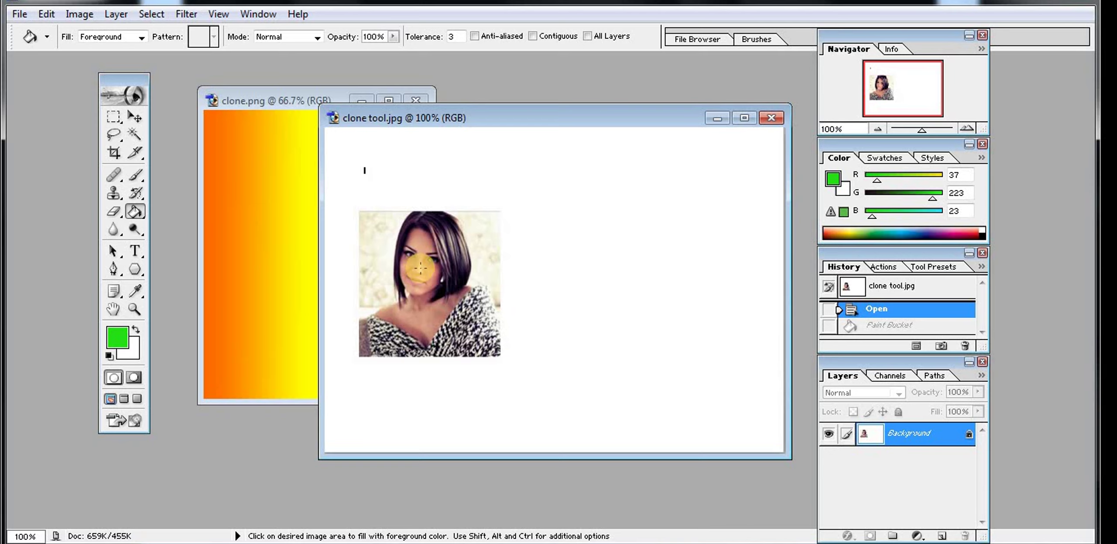
- Fill several spots on the woman's face and neck with the green foreground color at the low tolerance
{"action": "left_click", "coordinate": [420, 267]}
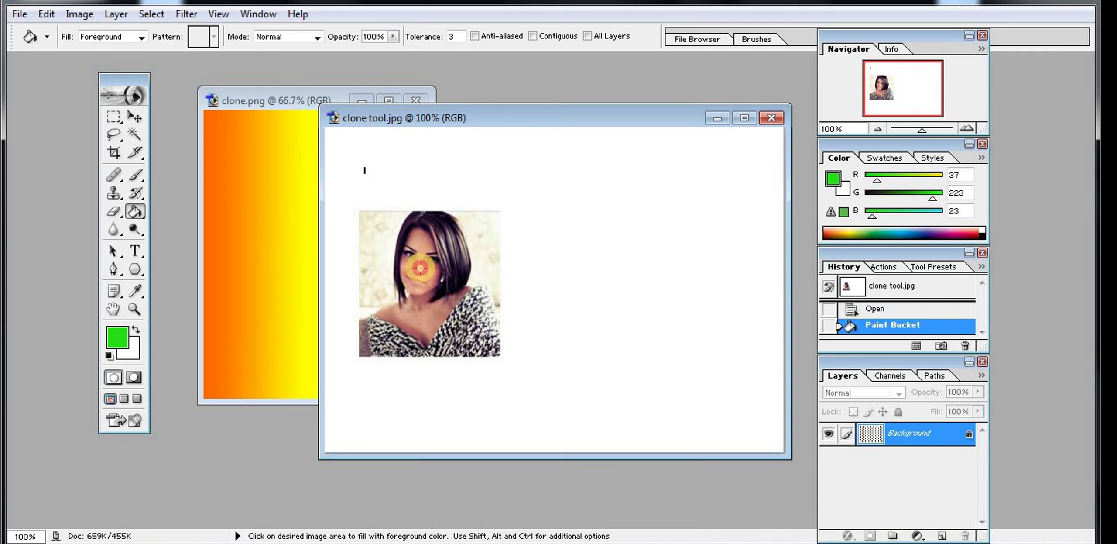
{"action": "left_click", "coordinate": [420, 267]}
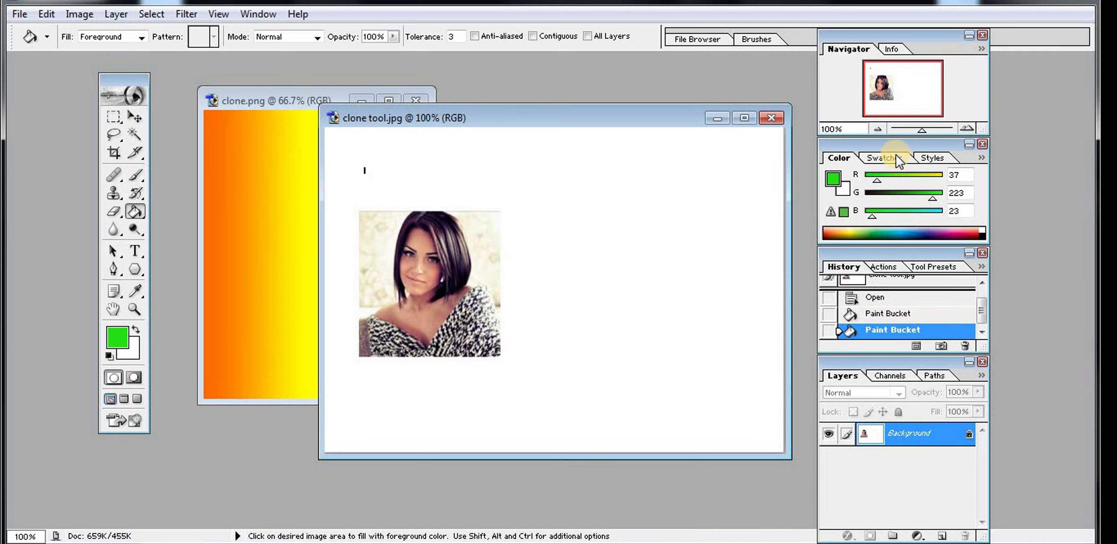
{"action": "left_click", "coordinate": [431, 311]}
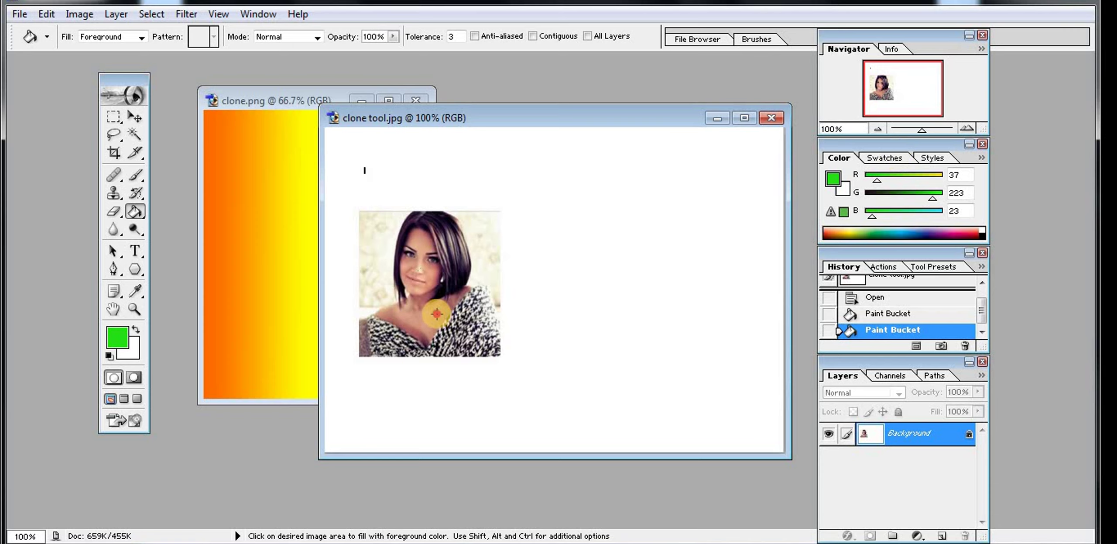
{"action": "left_click", "coordinate": [433, 310]}
{"action": "left_click", "coordinate": [432, 313]}
{"action": "left_click", "coordinate": [415, 321]}
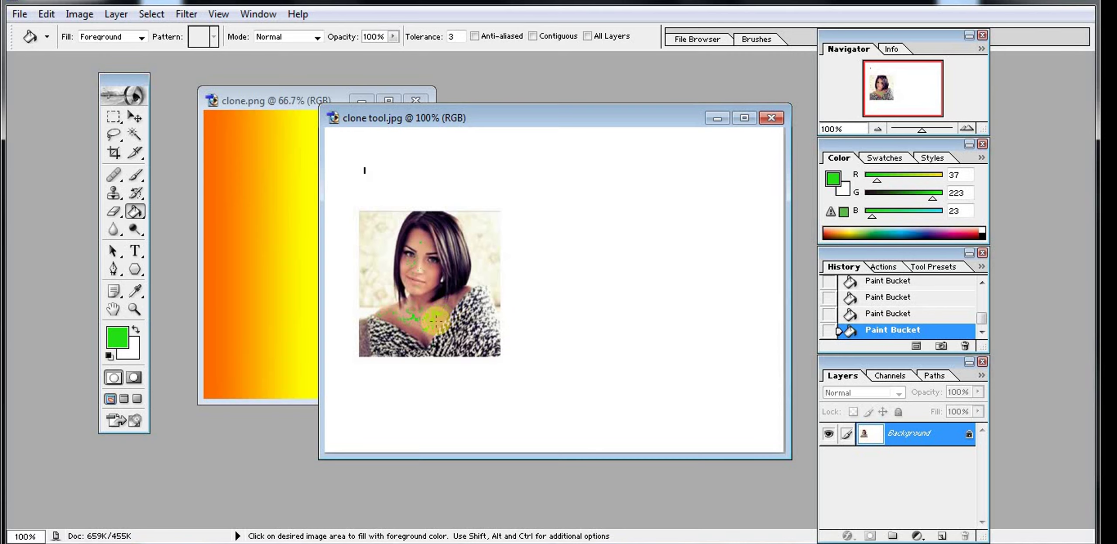
- Set the Paint Bucket tolerance to 50 and fill the woman's face with green
{"action": "left_click", "coordinate": [443, 36]}
{"action": "double_click", "coordinate": [442, 36]}
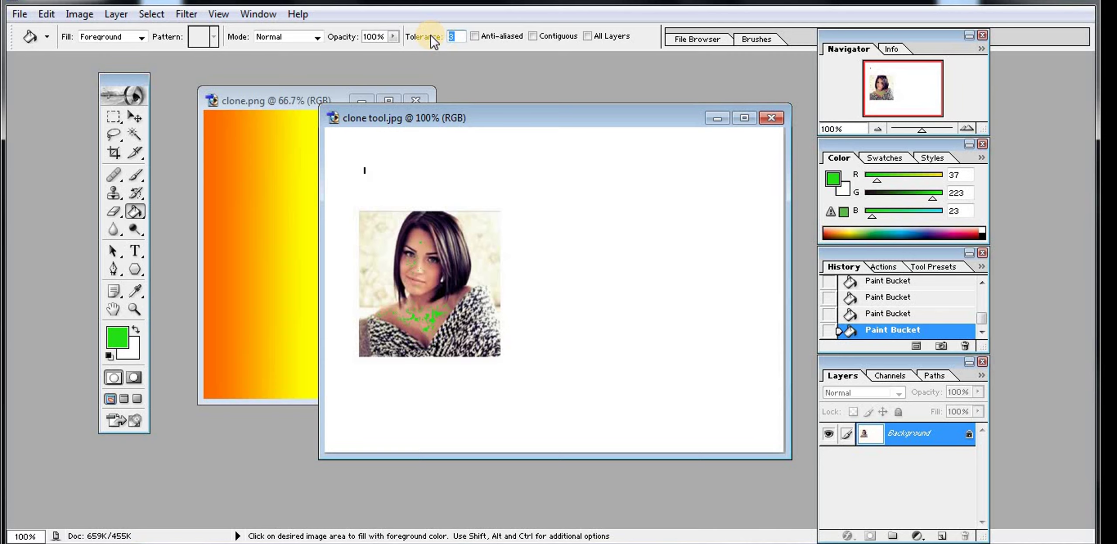
{"action": "type", "text": "50"}
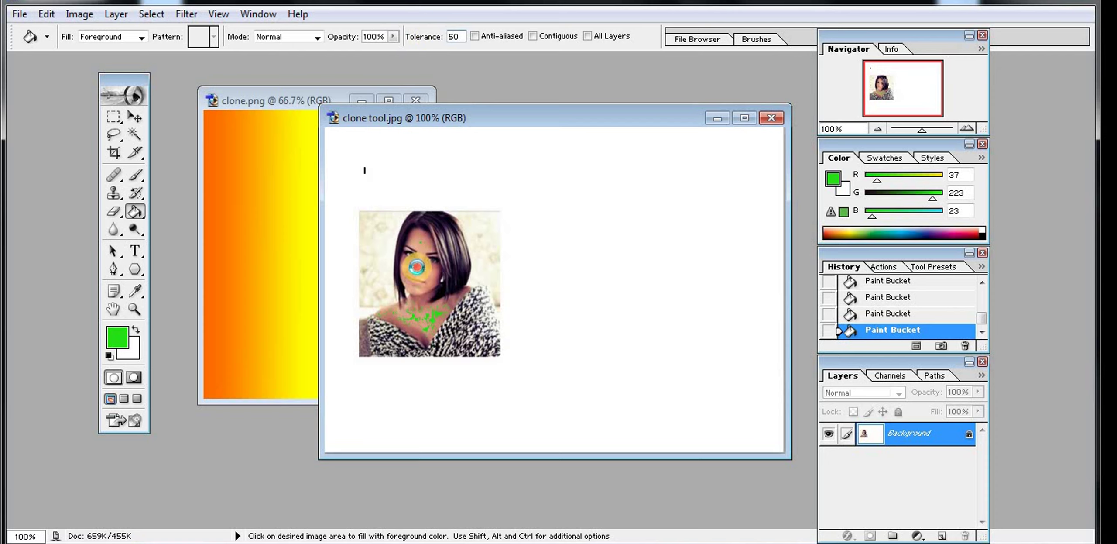
{"action": "left_click", "coordinate": [418, 266]}
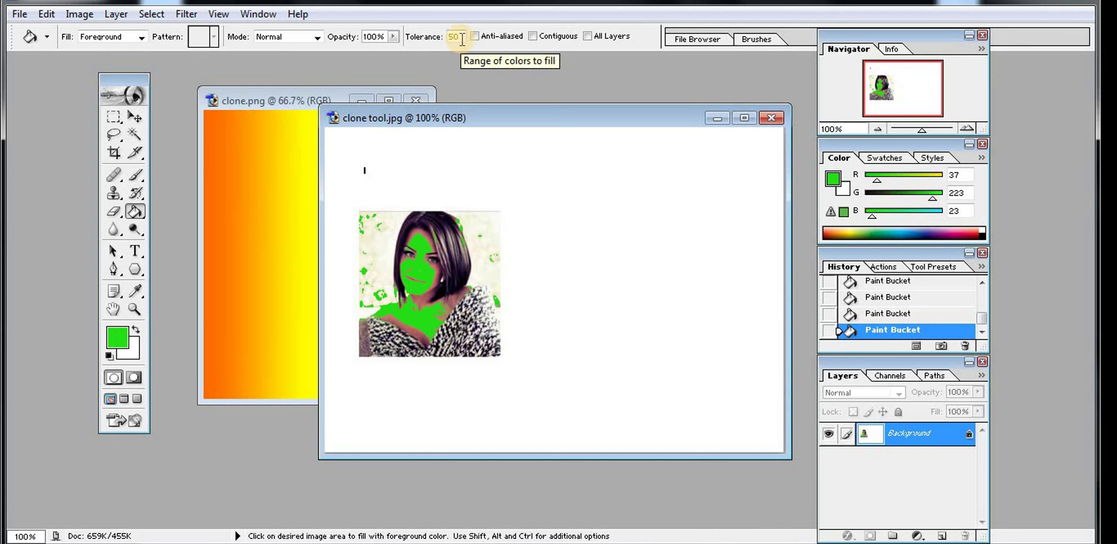
- Undo the green fills made on the woman's face and neck
{"action": "key", "text": "ctrl+z"}
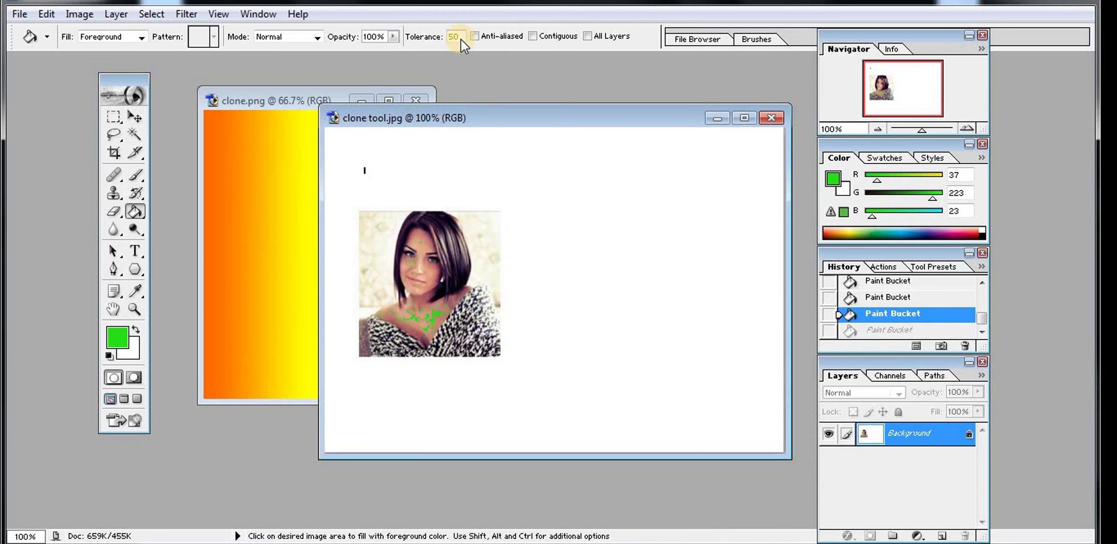
{"action": "key", "text": "ctrl+alt+z"}
{"action": "key", "text": "ctrl+alt+z"}
{"action": "key", "text": "ctrl+alt+z"}
{"action": "key", "text": "ctrl+alt+z"}
{"action": "key", "text": "ctrl+alt+z"}
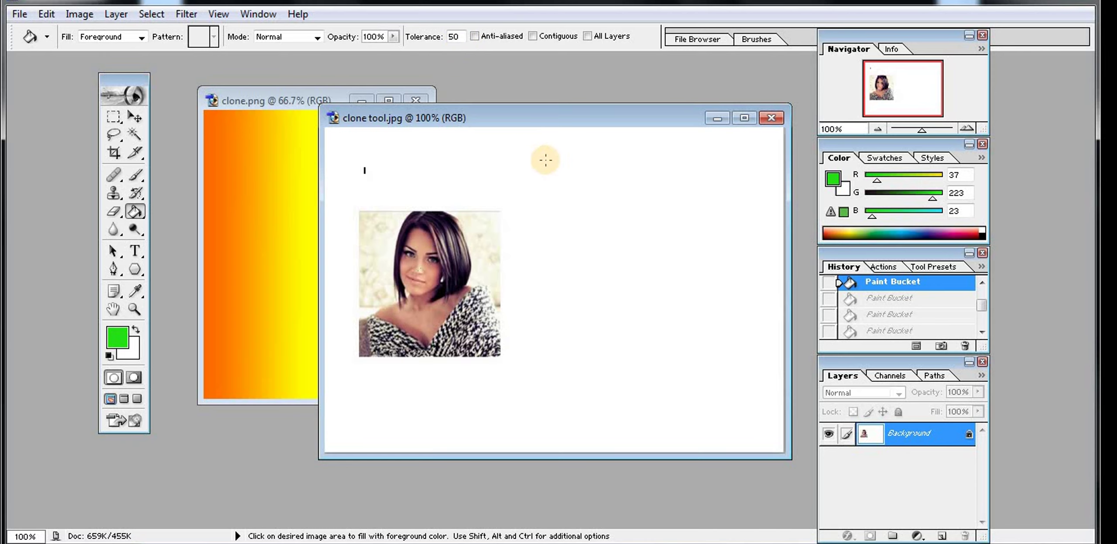
- Switch to clone.png, set the Paint Bucket tolerance to 3, and fill the orange area of the gradient with green
{"action": "left_click", "coordinate": [282, 101]}
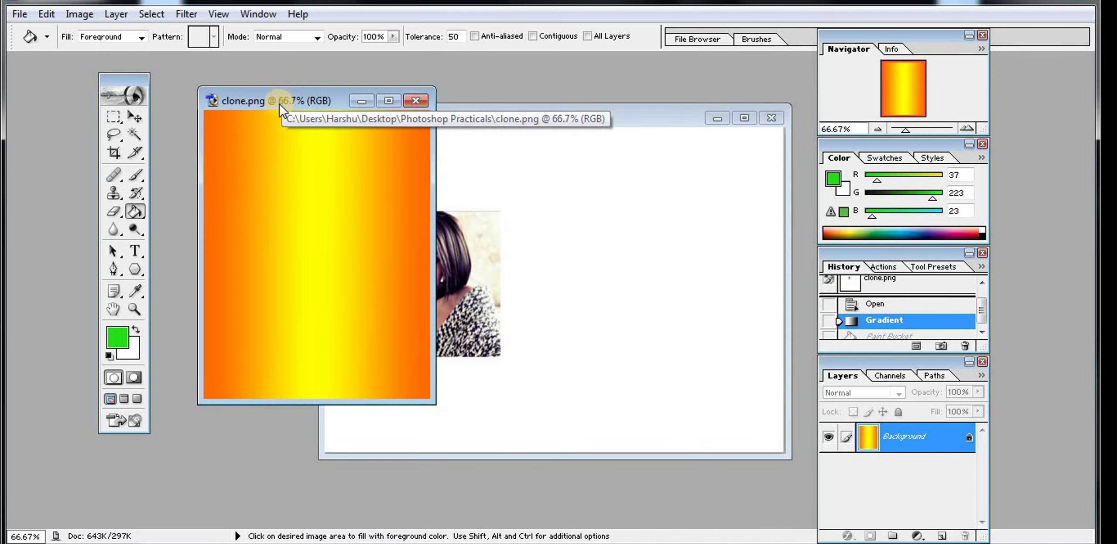
{"action": "left_click", "coordinate": [462, 38]}
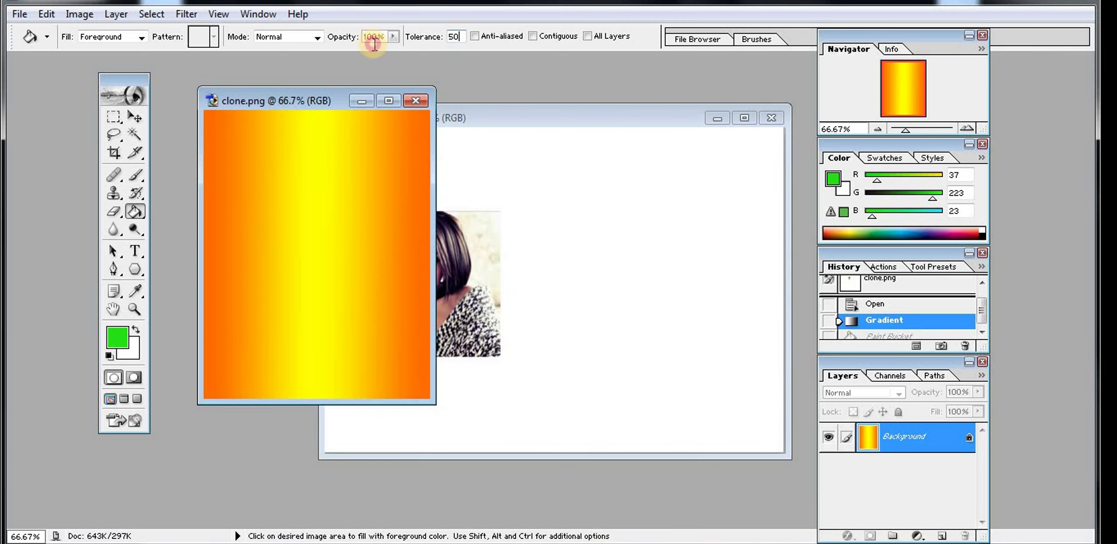
{"action": "type", "text": "20"}
{"action": "type", "text": "3"}
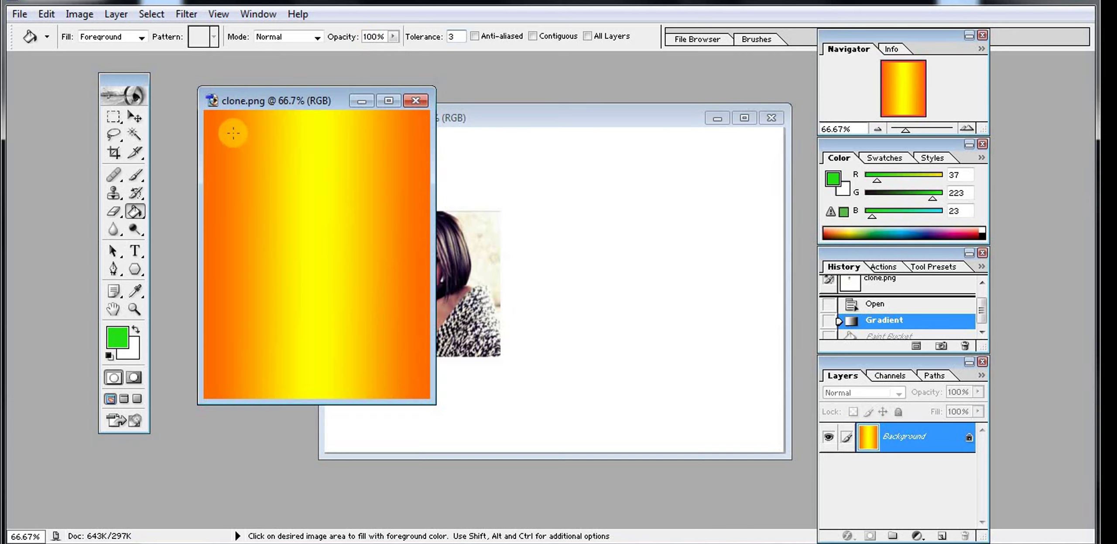
{"action": "left_click", "coordinate": [232, 128]}
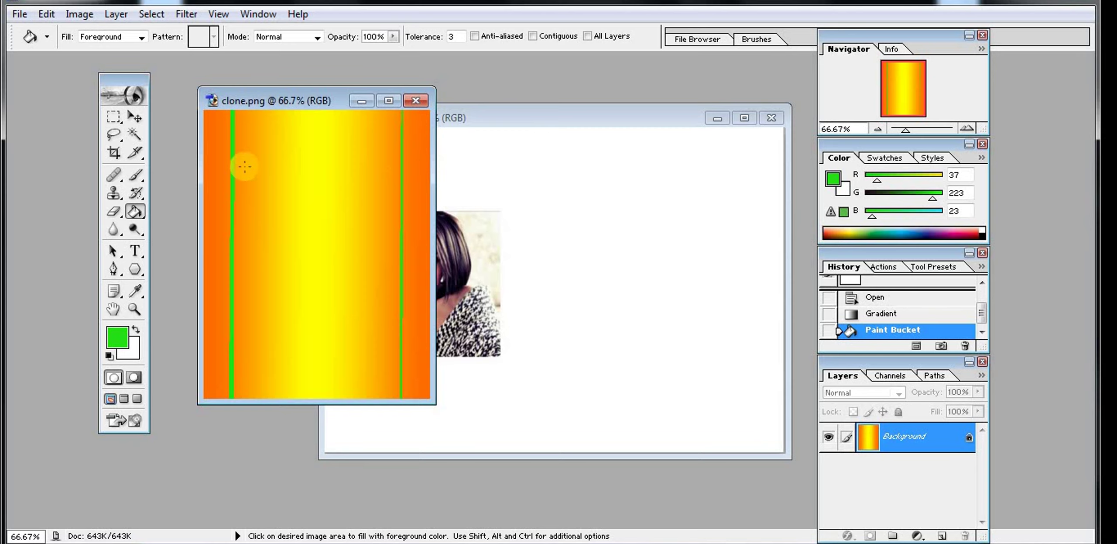
- Keep the current Windows color scheme without further reminders, and undo the green fill in clone.png
{"action": "left_click_drag", "start_coordinate": [459, 36], "coordinate": [431, 39]}
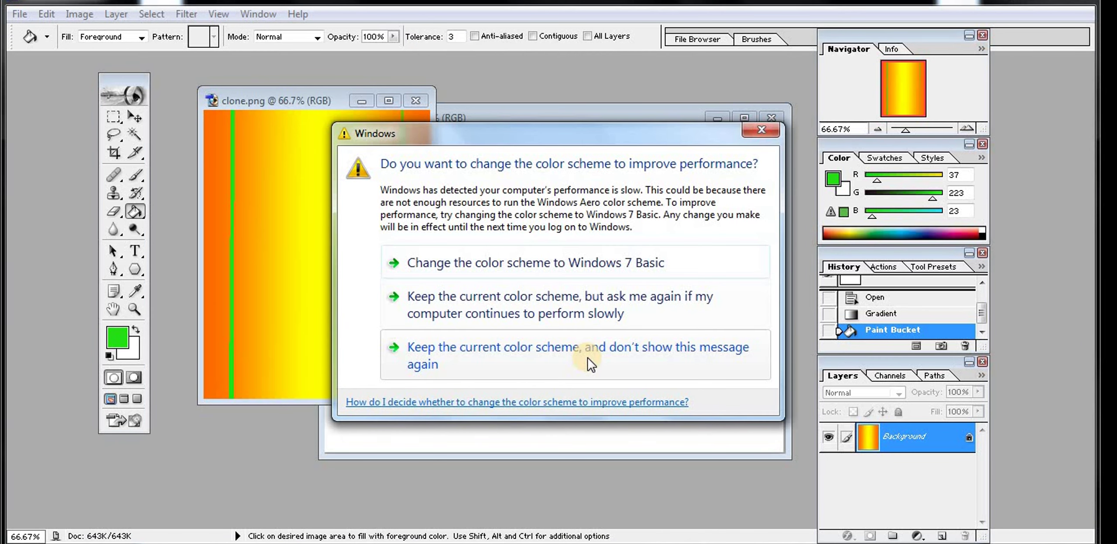
{"action": "left_click", "coordinate": [593, 363]}
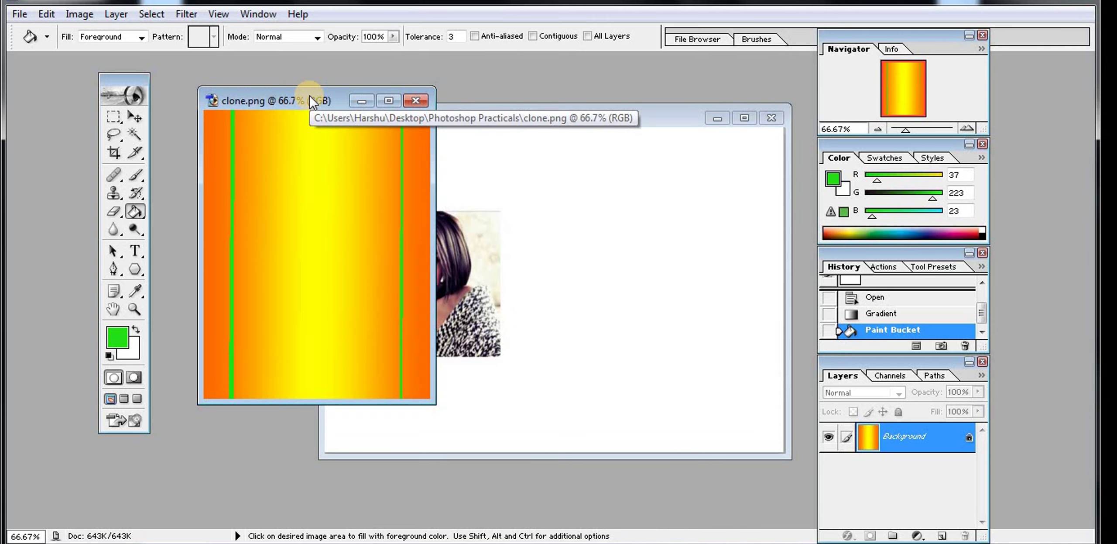
{"action": "key", "text": "ctrl+z"}
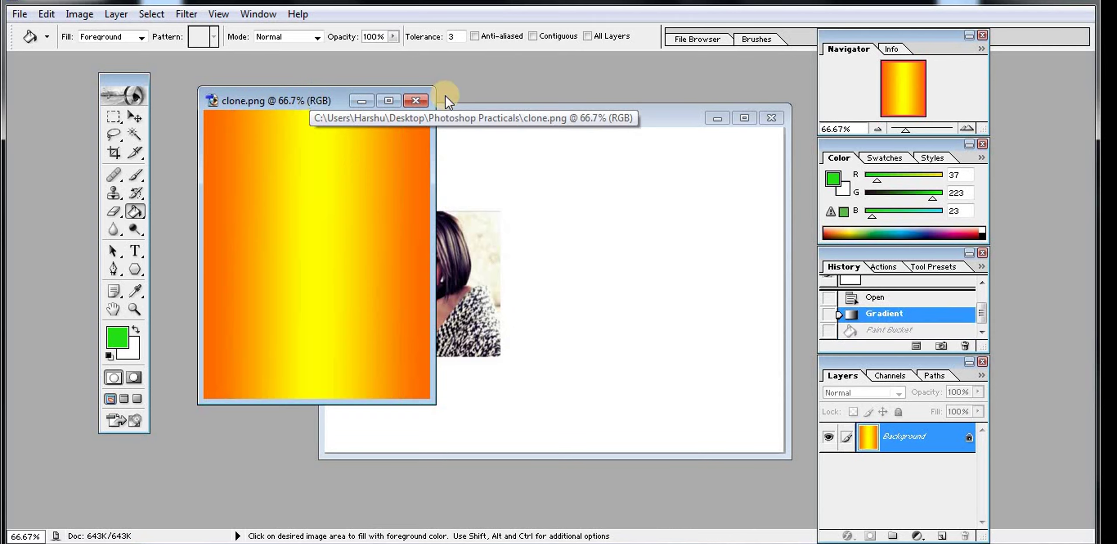
- Set the tolerance to 50 and fill the orange area of the clone.png gradient with green
{"action": "left_click", "coordinate": [456, 36]}
{"action": "type", "text": "50"}
{"action": "left_click", "coordinate": [235, 142]}
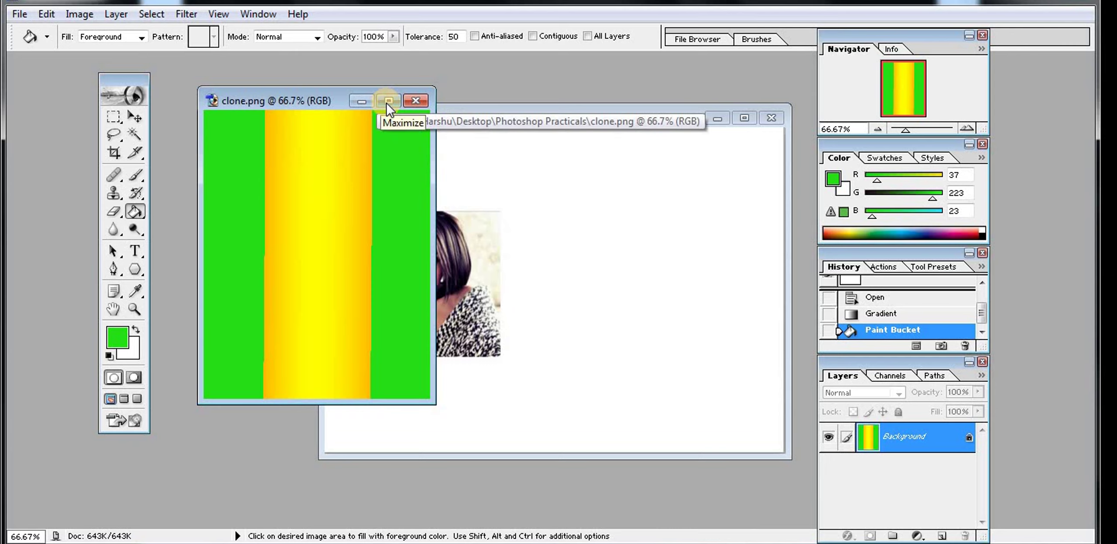
- Minimize clone.png, try a green Paint Bucket fill on the white background of clone tool.jpg, and undo it
{"action": "left_click", "coordinate": [362, 102]}
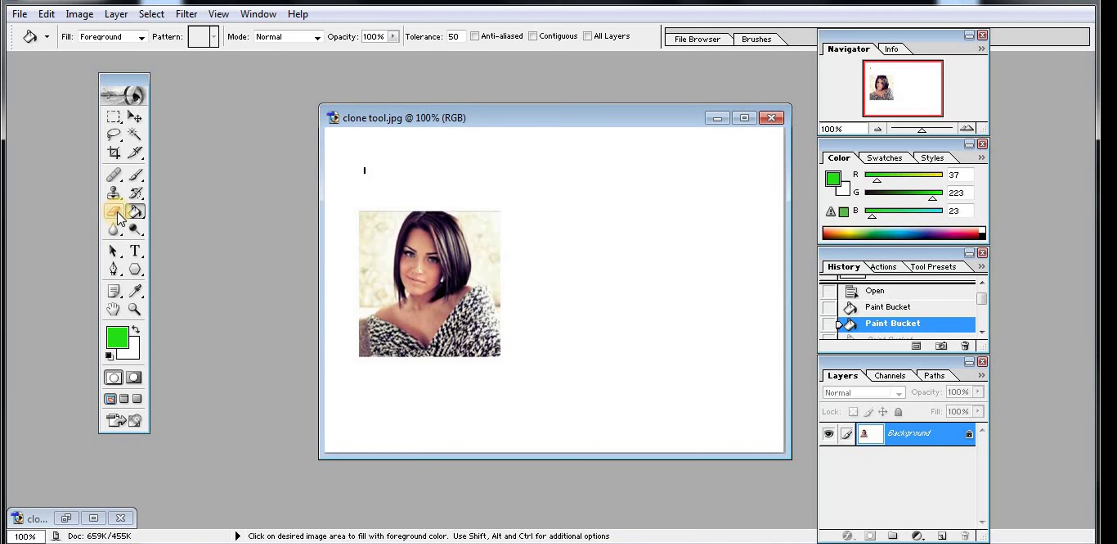
{"action": "left_click", "coordinate": [135, 212]}
{"action": "left_click", "coordinate": [174, 227]}
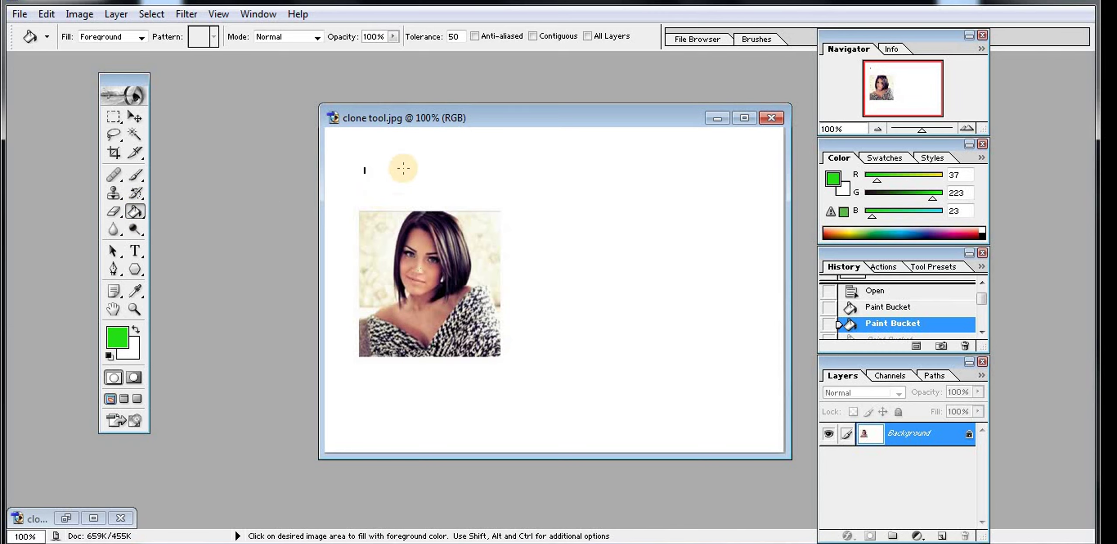
{"action": "left_click", "coordinate": [413, 149]}
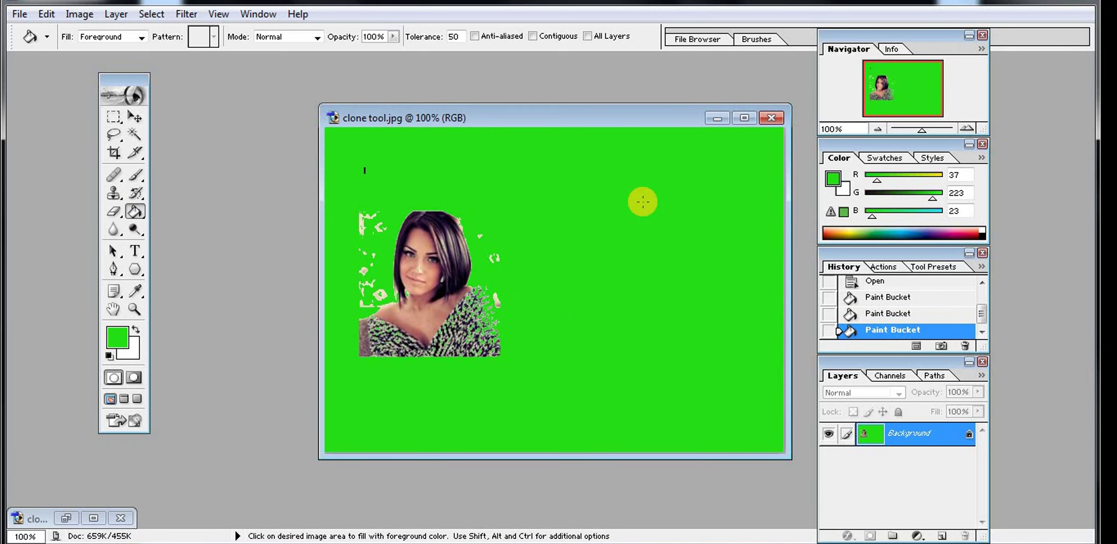
{"action": "key", "text": "ctrl+z"}
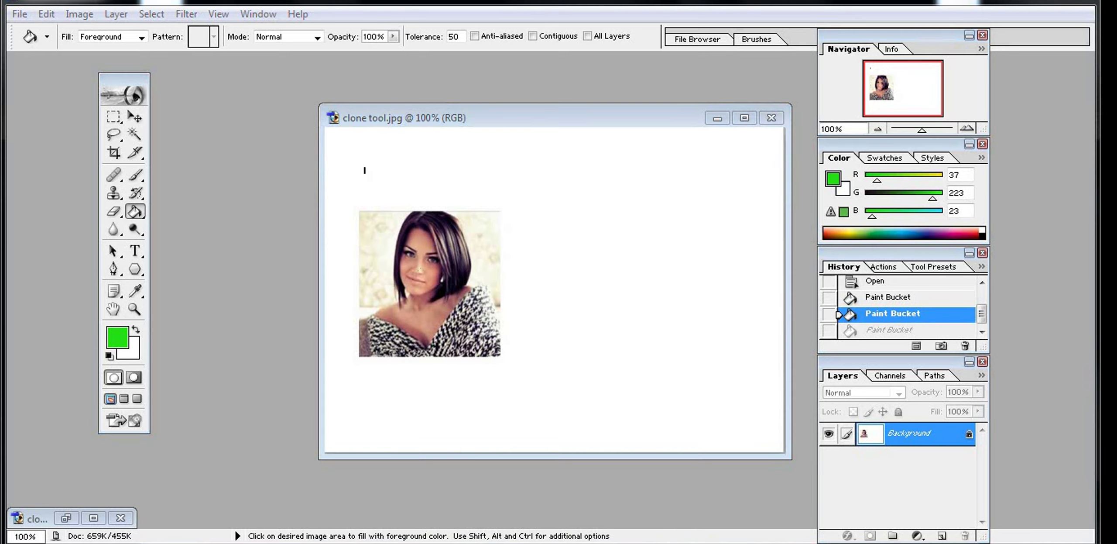
{"action": "mouse_move", "coordinate": [561, 517]}
{"action": "left_click", "coordinate": [598, 498]}
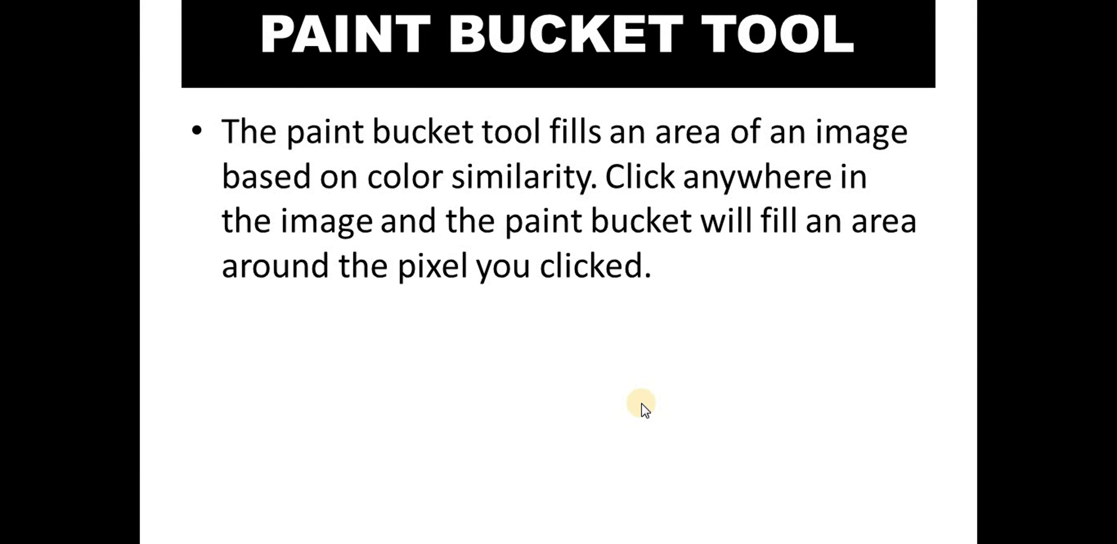
{"action": "left_click", "coordinate": [642, 403]}
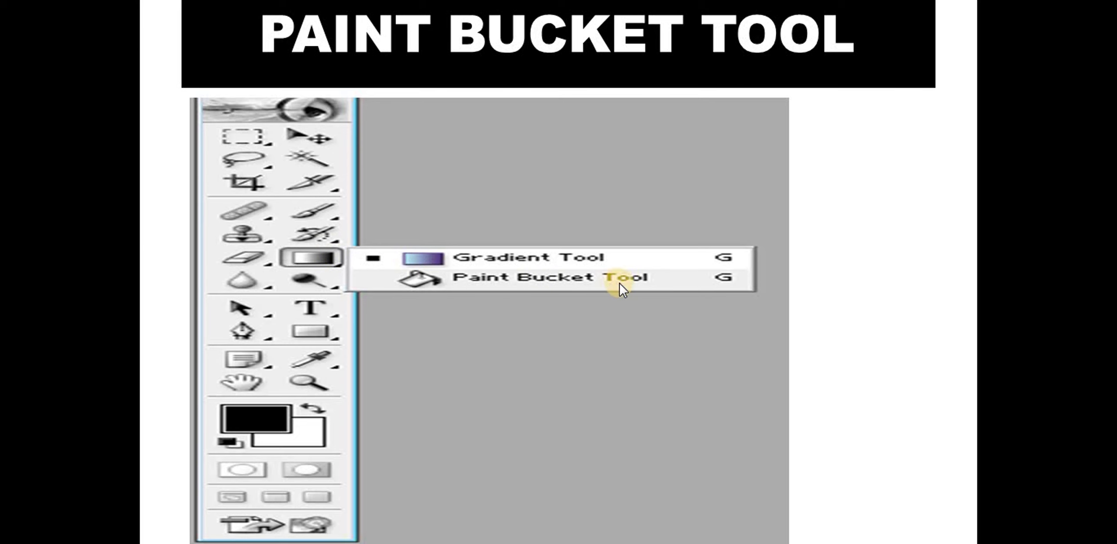
{"action": "left_click", "coordinate": [634, 283]}
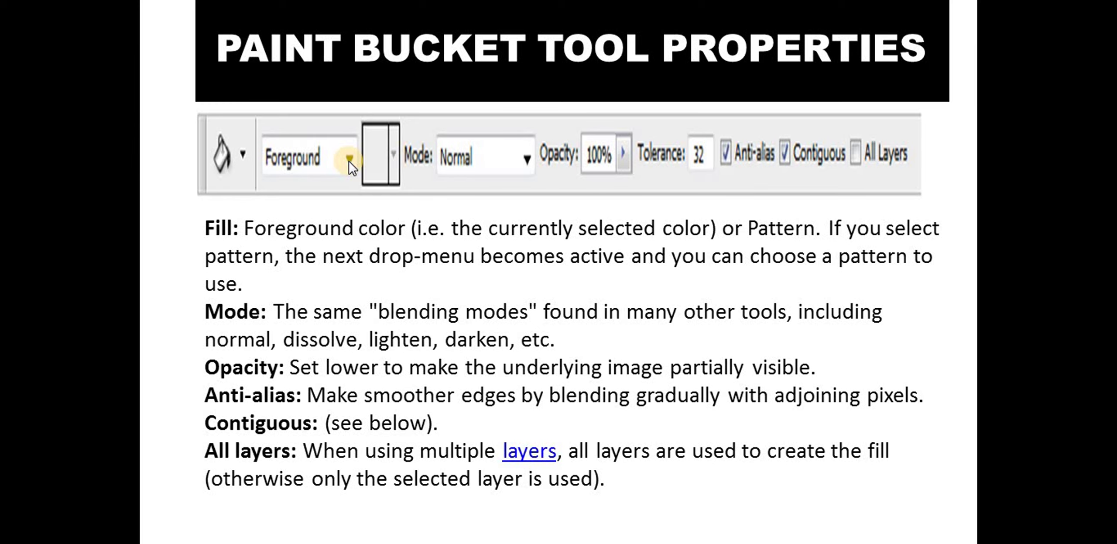
{"action": "key", "text": "super"}
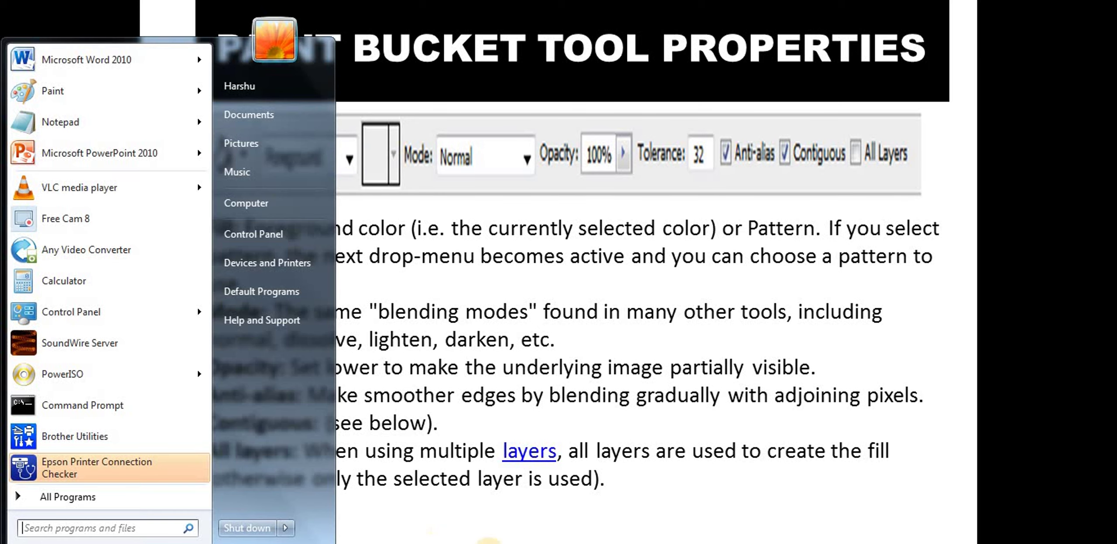
{"action": "key", "text": "super"}
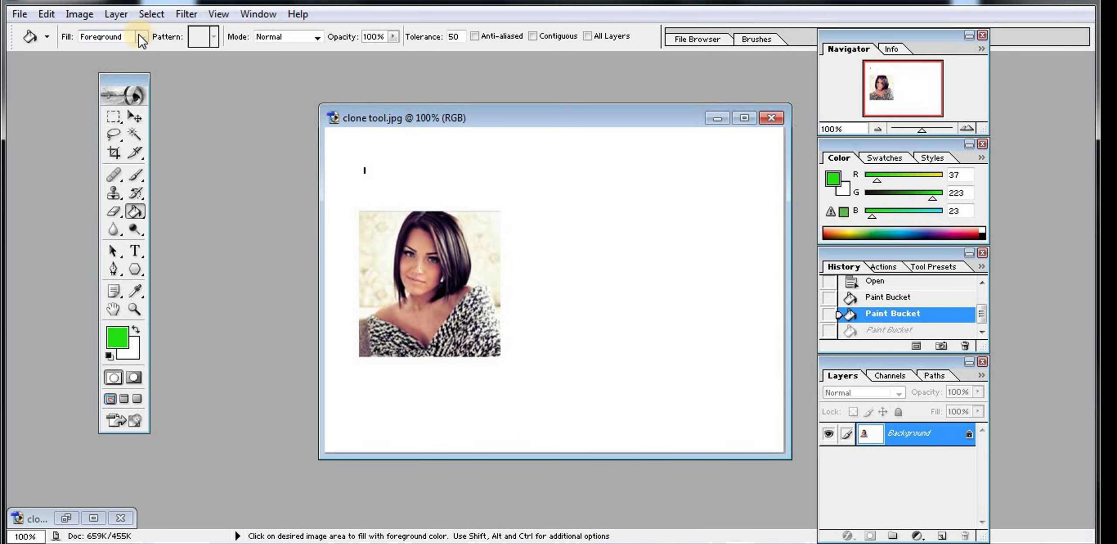
- Try filling the white background of clone tool.jpg with the fill source set to Foreground, and undo it
{"action": "left_click", "coordinate": [142, 38]}
{"action": "left_click", "coordinate": [126, 48]}
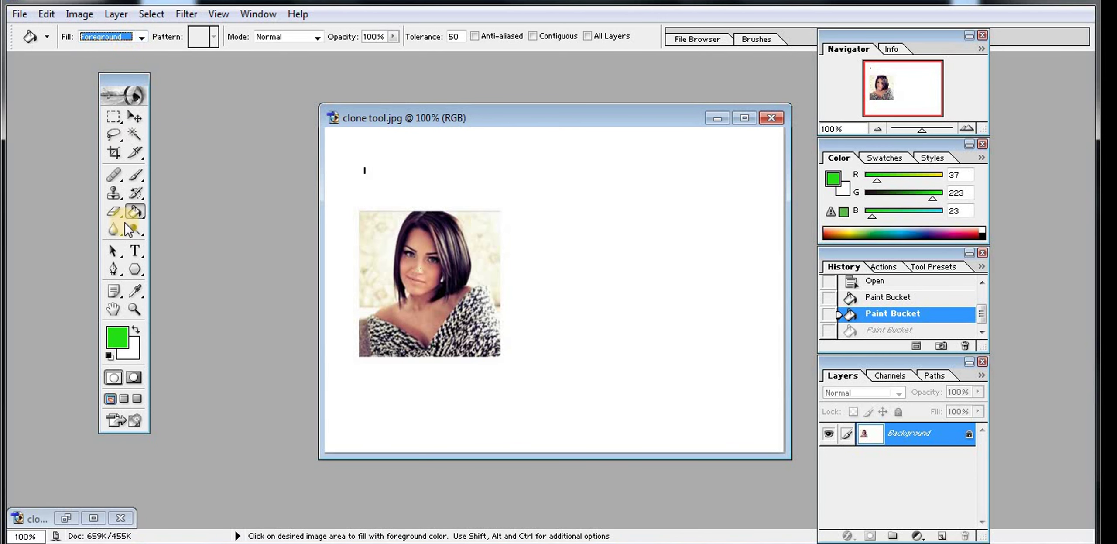
{"action": "left_click", "coordinate": [384, 171]}
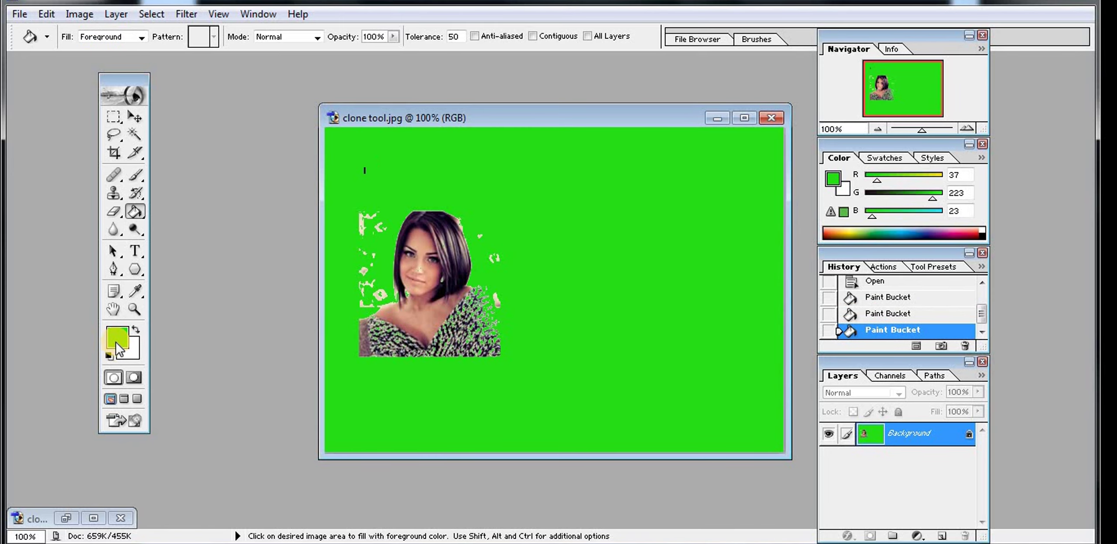
{"action": "key", "text": "ctrl+z"}
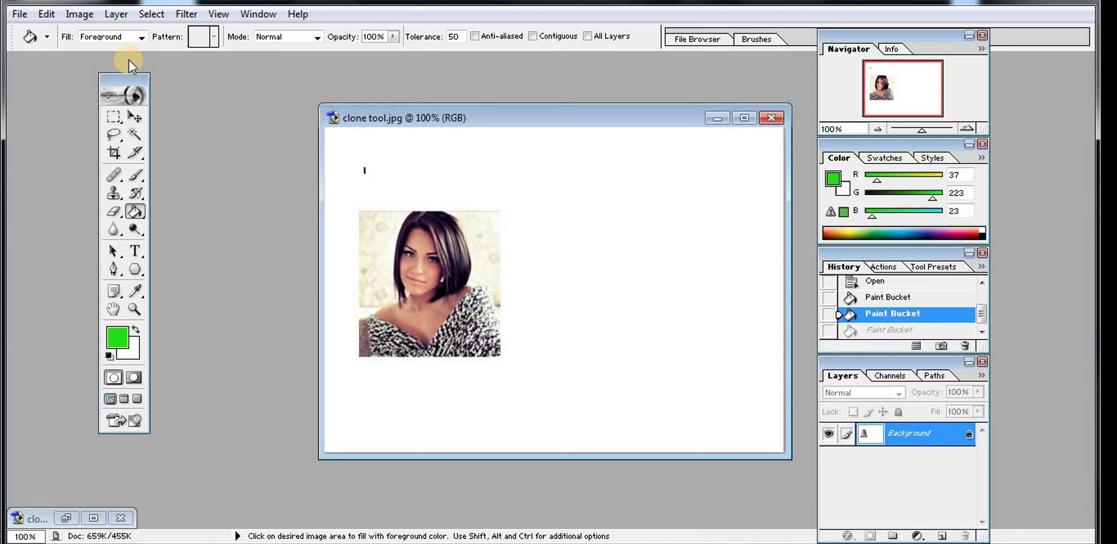
- Set the fill source to Pattern, choose the orange-brown wood pattern, and fill the white background of clone tool.jpg with it
{"action": "left_click", "coordinate": [142, 38]}
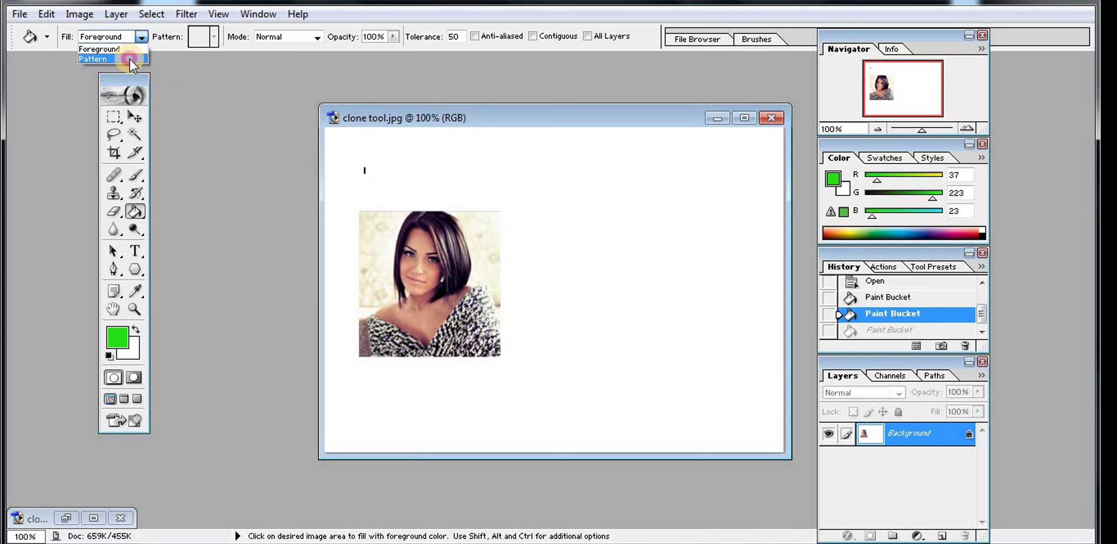
{"action": "left_click", "coordinate": [130, 59]}
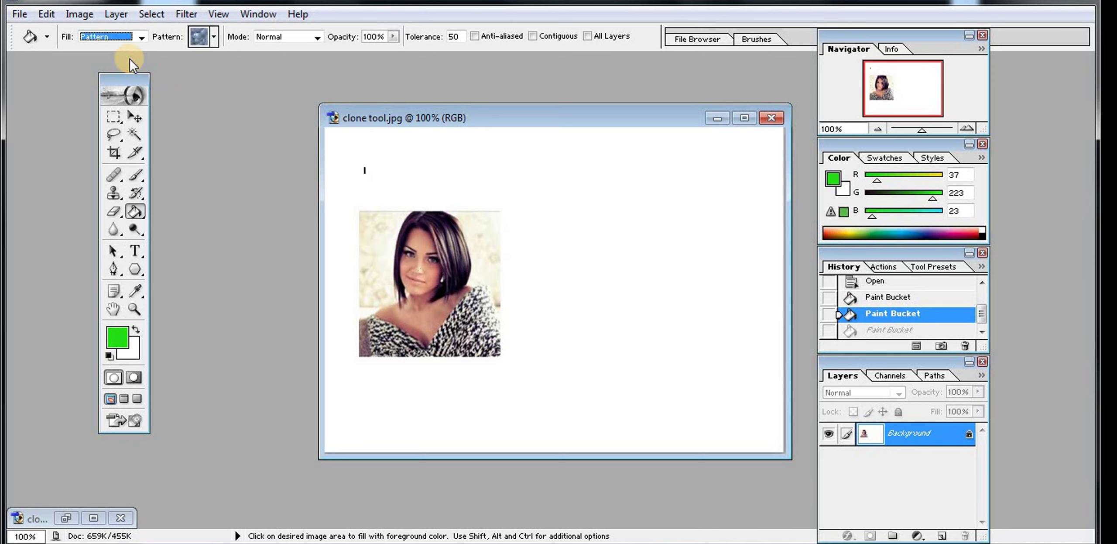
{"action": "left_click", "coordinate": [214, 39]}
{"action": "left_click", "coordinate": [203, 66]}
{"action": "double_click", "coordinate": [204, 67]}
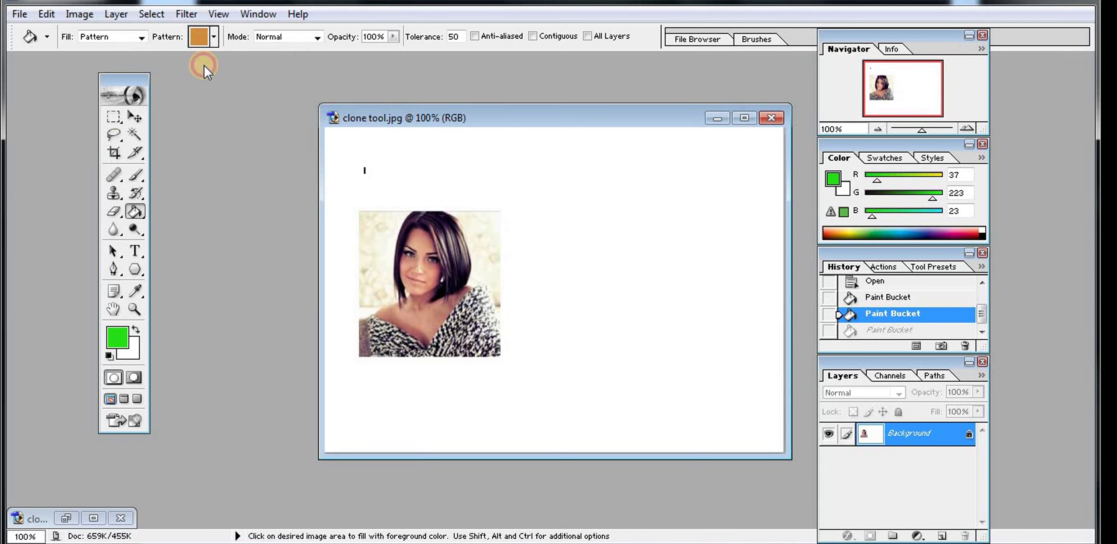
{"action": "left_click", "coordinate": [367, 158]}
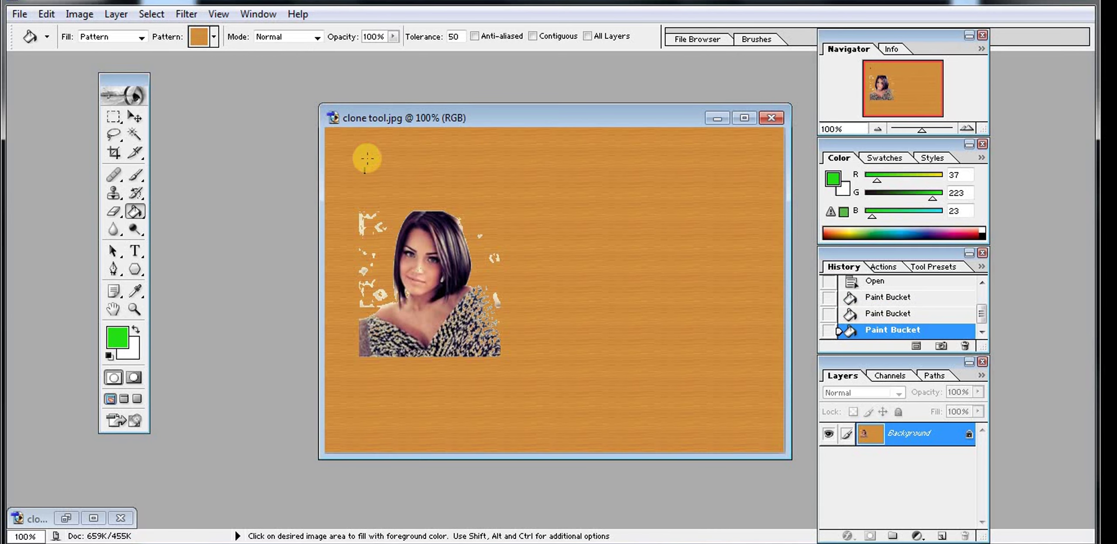
- Set the fill source to Foreground, choose a yellow foreground color (RGB 221, 223, 23), and fill the wood-patterned background of clone tool.jpg
{"action": "left_click", "coordinate": [141, 38]}
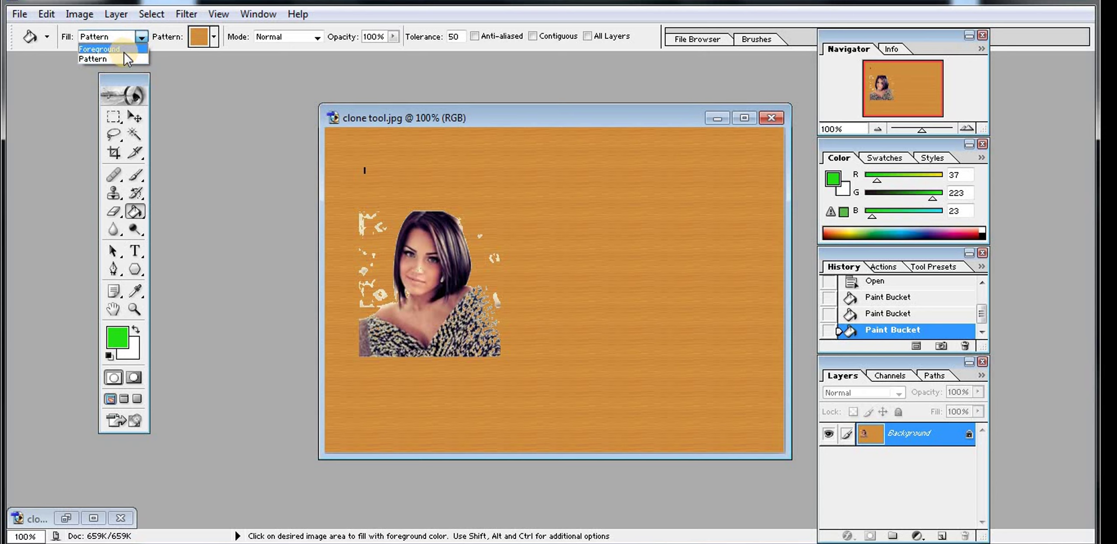
{"action": "left_click", "coordinate": [126, 50]}
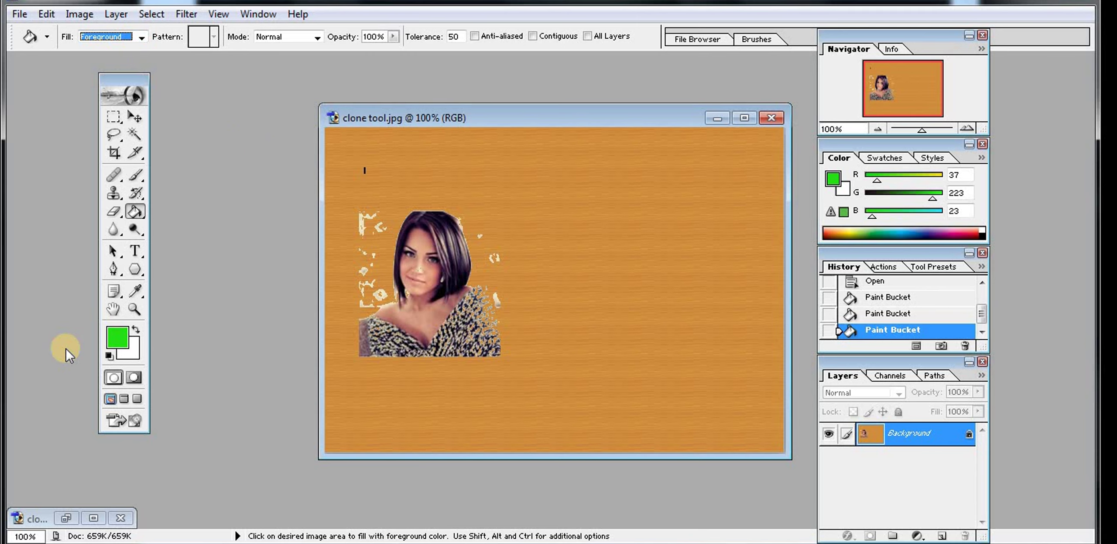
{"action": "left_click", "coordinate": [117, 338]}
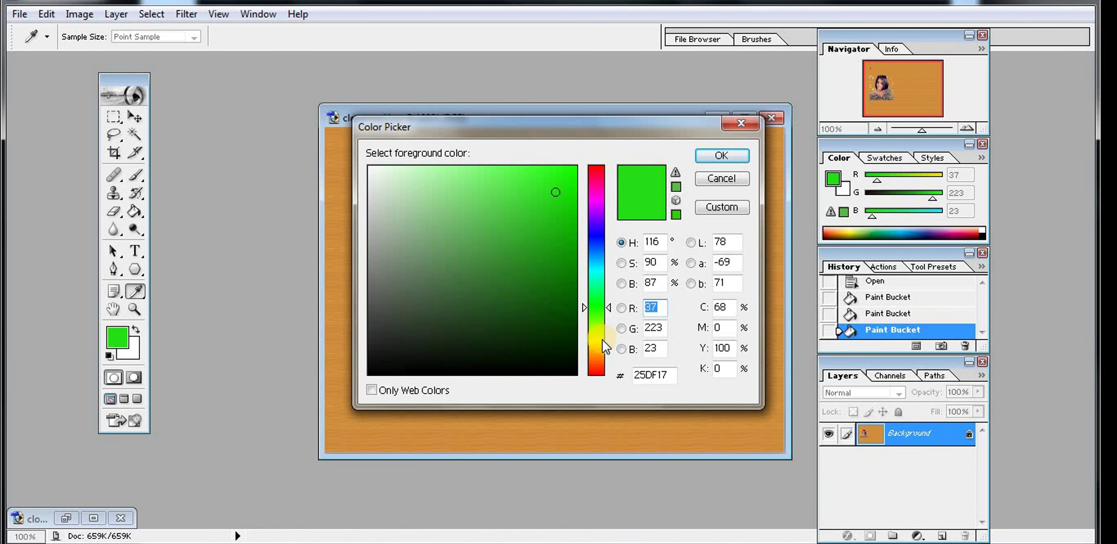
{"action": "left_click", "coordinate": [598, 339]}
{"action": "key", "text": "Return"}
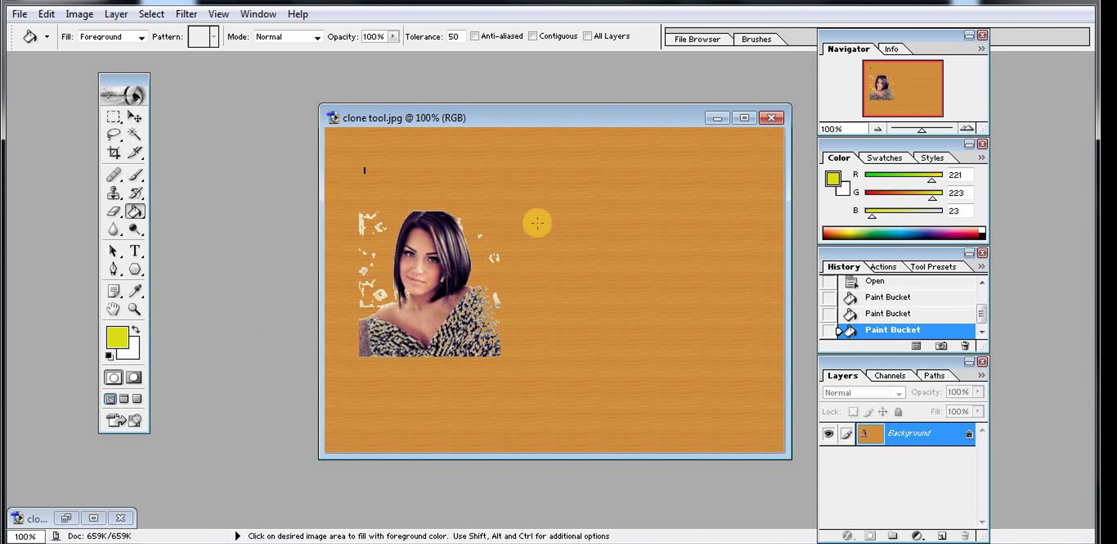
{"action": "left_click", "coordinate": [552, 179]}
- Set the fill source to Pattern, choose the blue-grey ribbed pattern, and fill the yellow background of clone tool.jpg with it
{"action": "left_click", "coordinate": [142, 37]}
{"action": "left_click", "coordinate": [133, 60]}
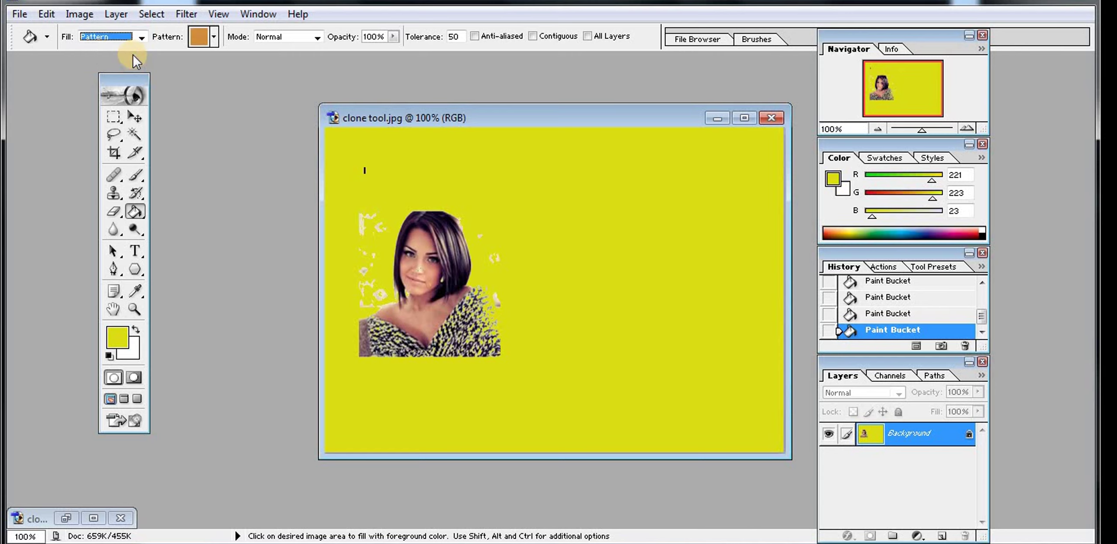
{"action": "left_click", "coordinate": [215, 37]}
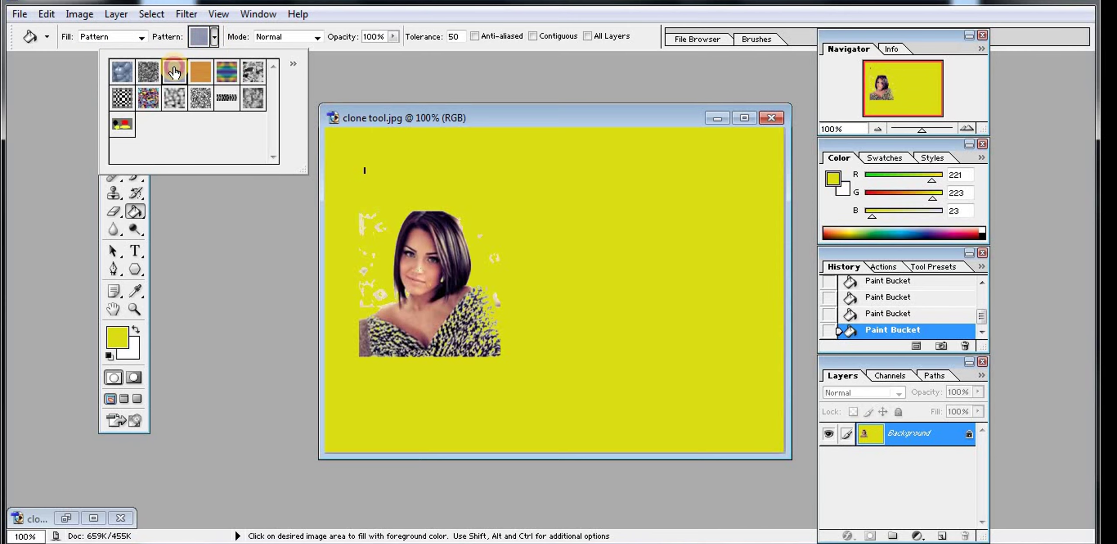
{"action": "double_click", "coordinate": [175, 68]}
{"action": "left_click", "coordinate": [466, 164]}
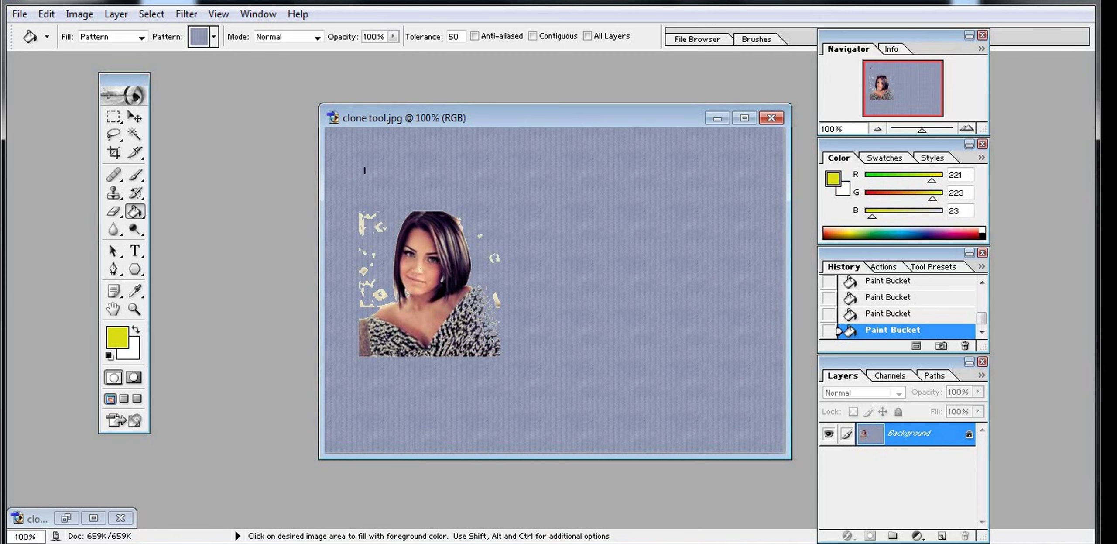
- Switch to the running PowerPoint slide show to view the Paint Bucket Tool Properties slide
{"action": "mouse_move", "coordinate": [541, 542]}
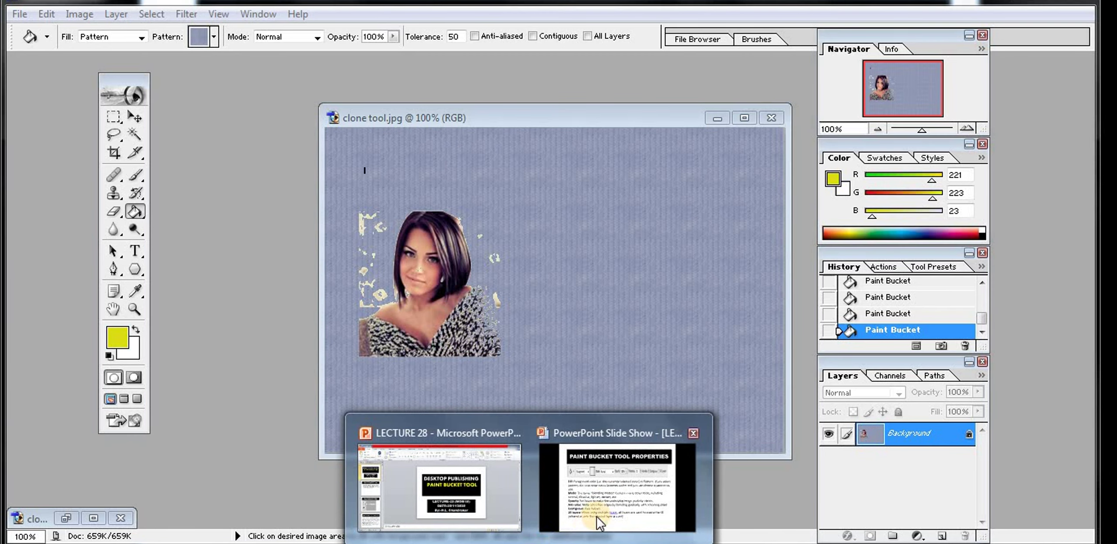
{"action": "left_click", "coordinate": [612, 496]}
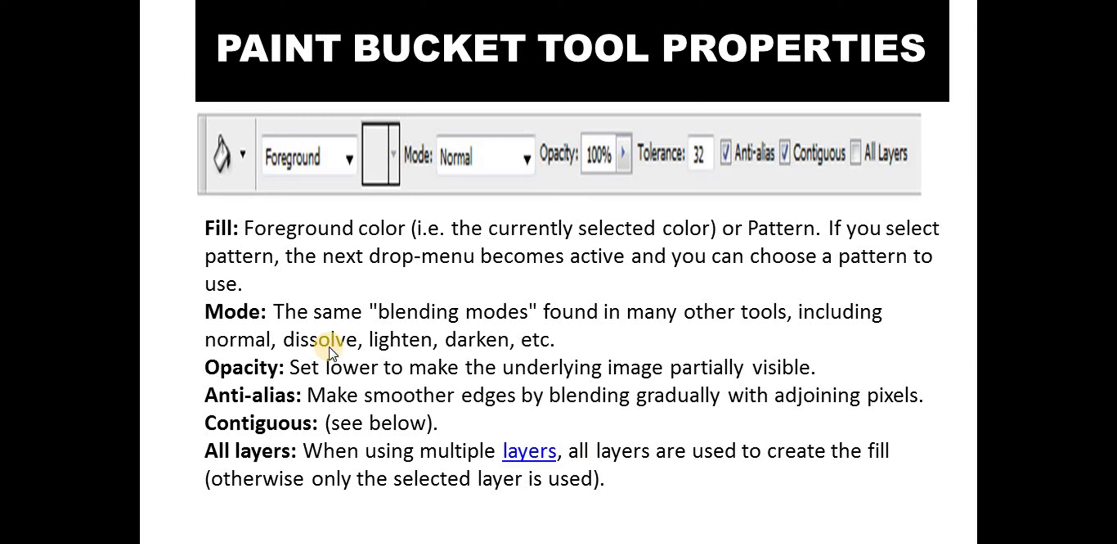